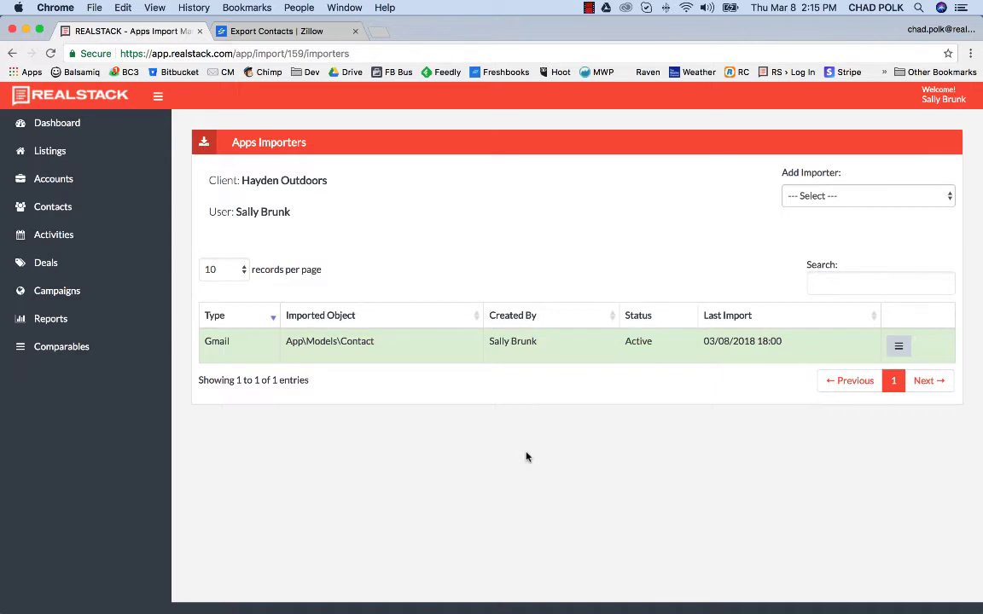
# Step: From the account menu's Apps Import page, add a new importer of type Zillow
pyautogui.click(941, 95)
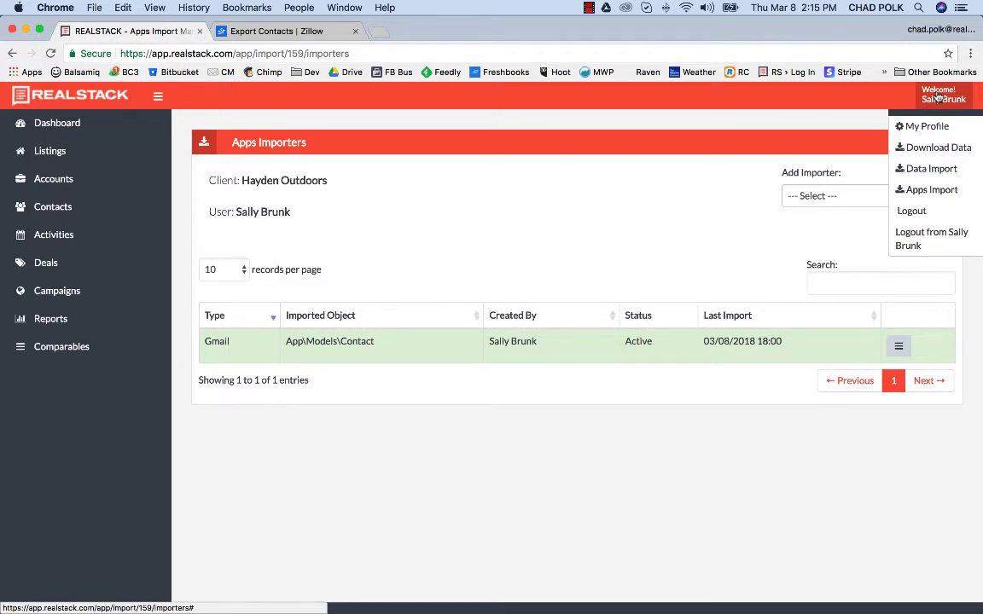
pyautogui.click(927, 189)
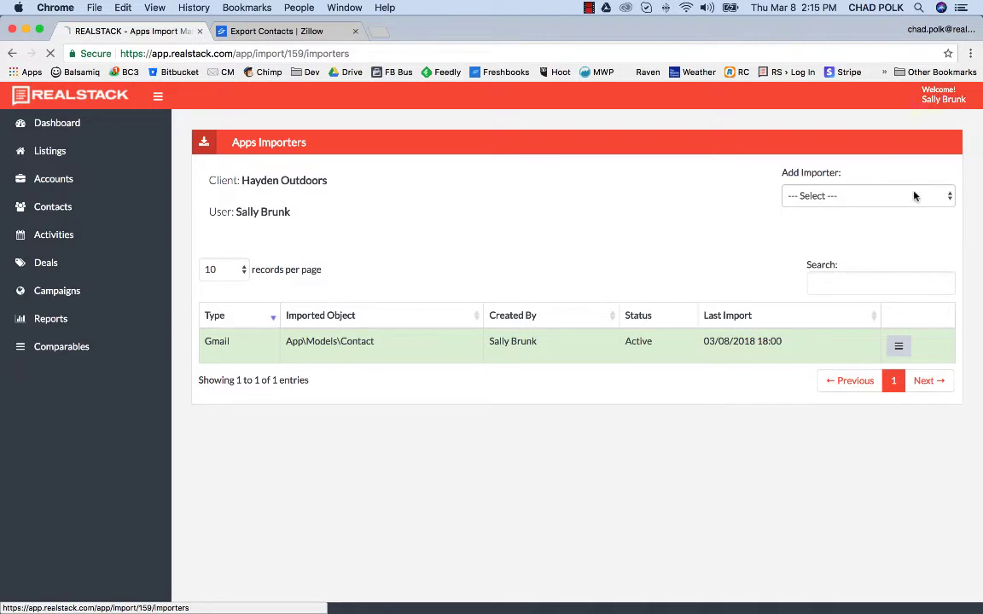
pyautogui.click(828, 198)
pyautogui.click(806, 211)
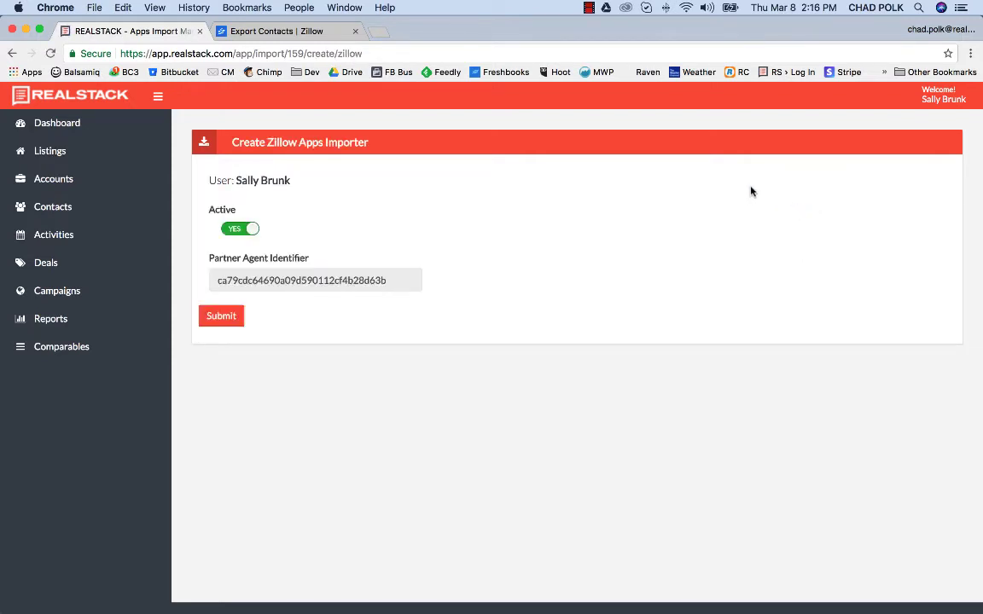
# Step: Copy the prefilled Partner Agent Identifier value from the Zillow importer form to the clipboard
pyautogui.click(277, 285)
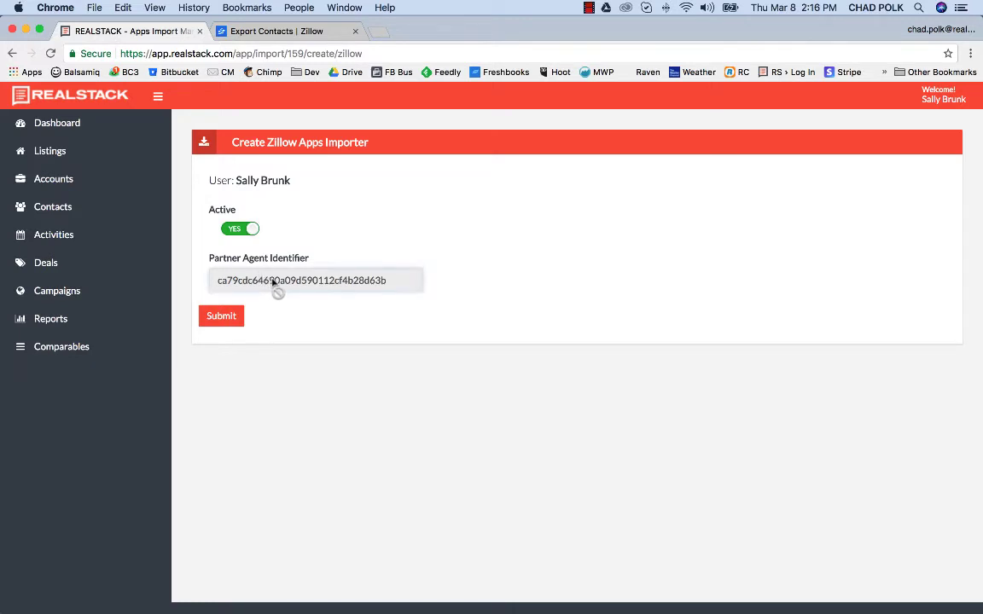
pyautogui.doubleClick(277, 284)
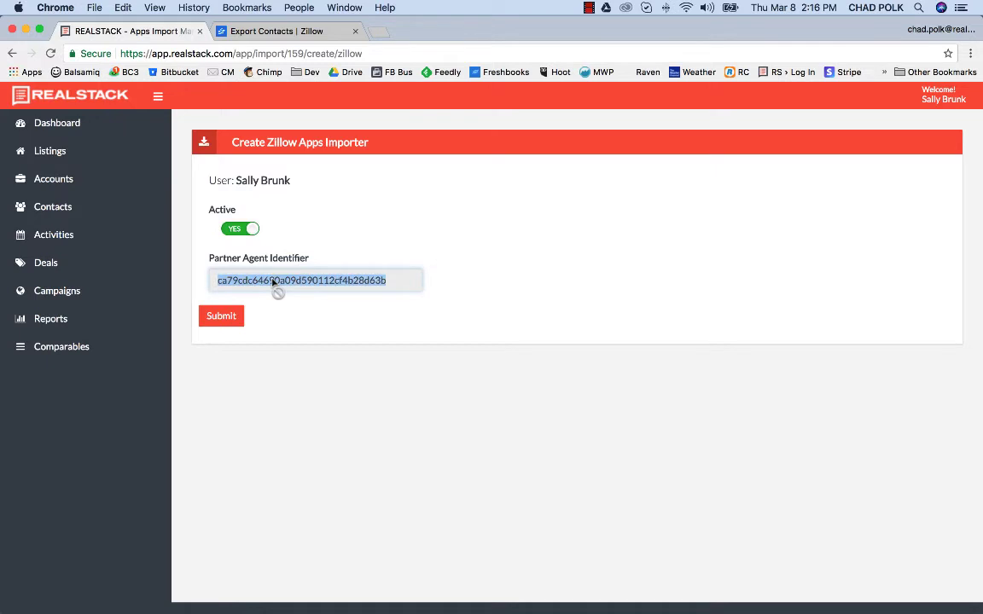
pyautogui.rightClick(273, 281)
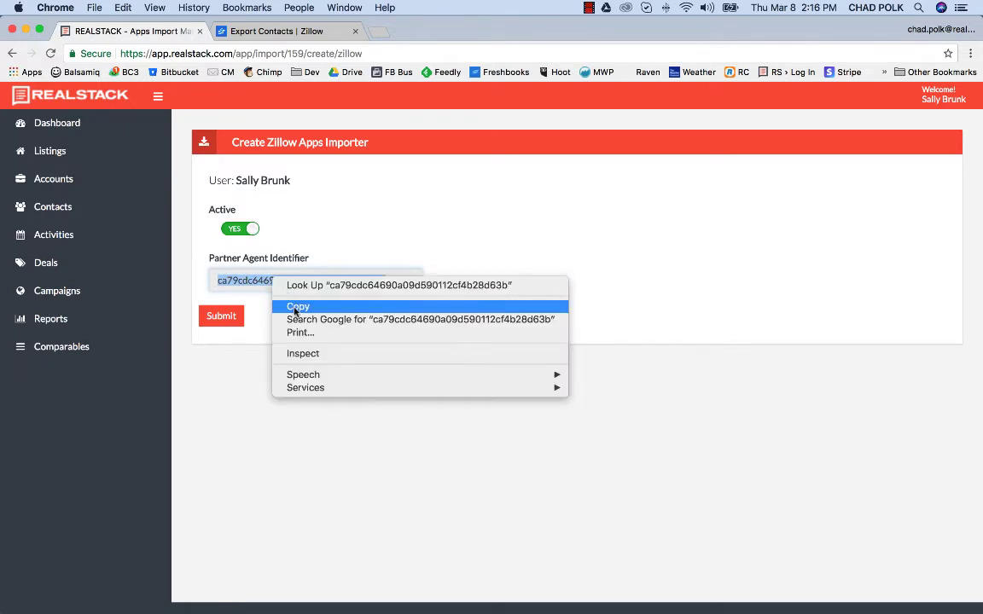
pyautogui.click(295, 308)
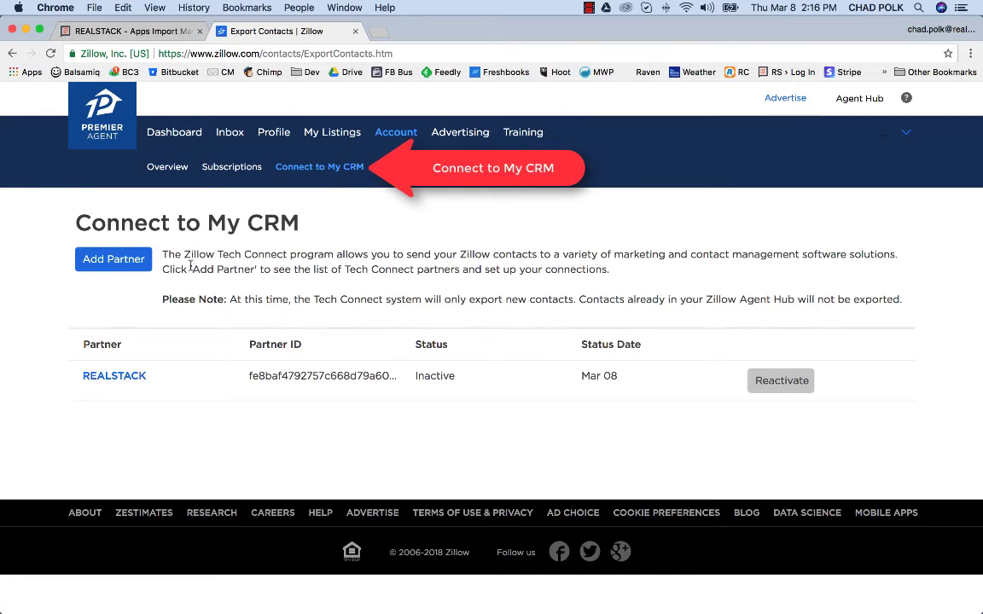
# Step: Start adding a Tech Connect partner and expand the CRM partner company list
pyautogui.click(114, 259)
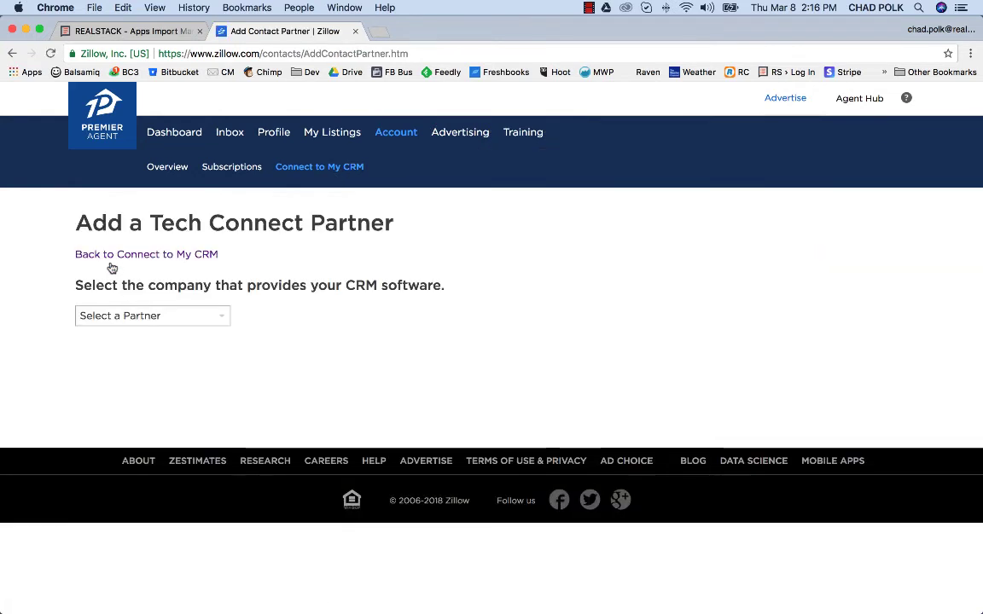
pyautogui.click(149, 318)
pyautogui.scroll(-5, 174, 372)
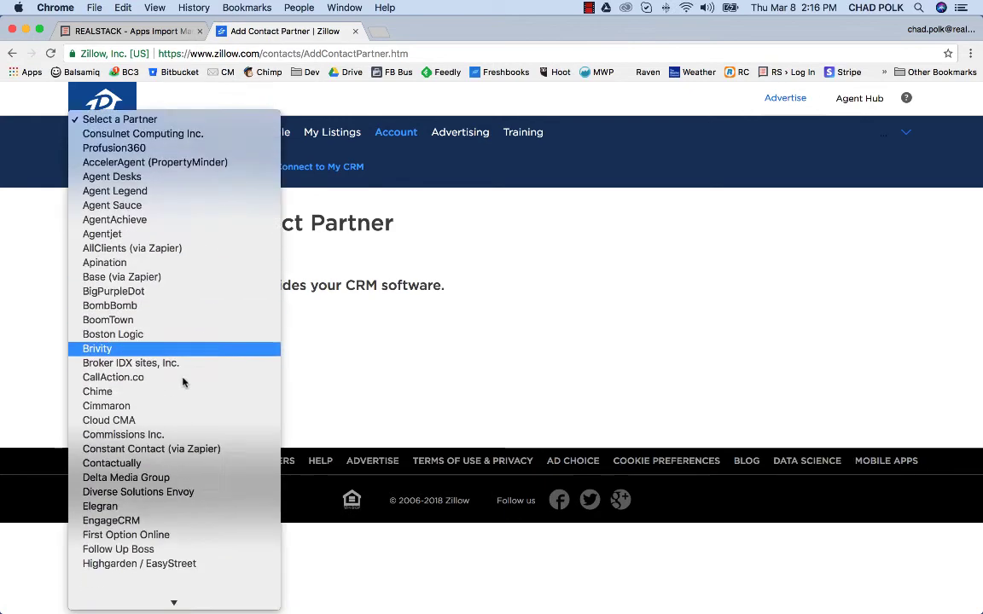
pyautogui.scroll(-5, 174, 372)
pyautogui.scroll(-3, 179, 376)
pyautogui.scroll(-1, 182, 381)
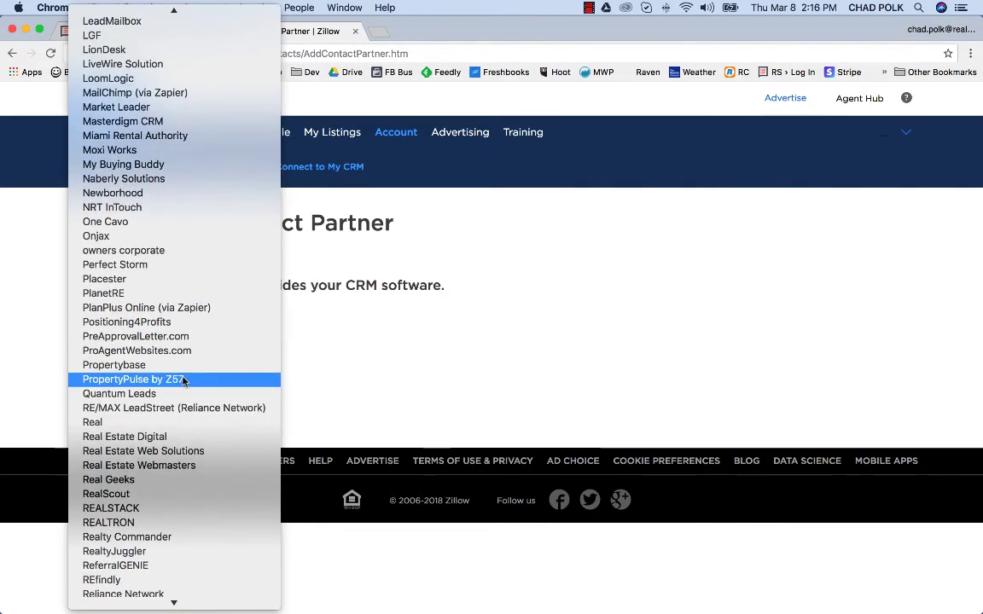
# Step: Choose REALSTACK as the CRM partner and paste the copied identifier as its Partner ID
pyautogui.click(126, 509)
pyautogui.click(135, 442)
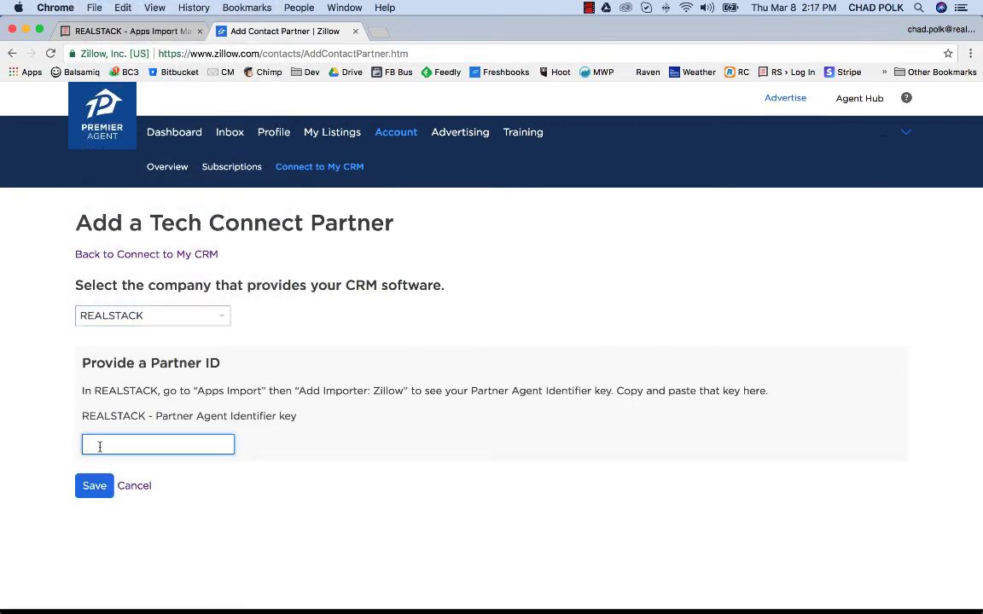
pyautogui.rightClick(99, 445)
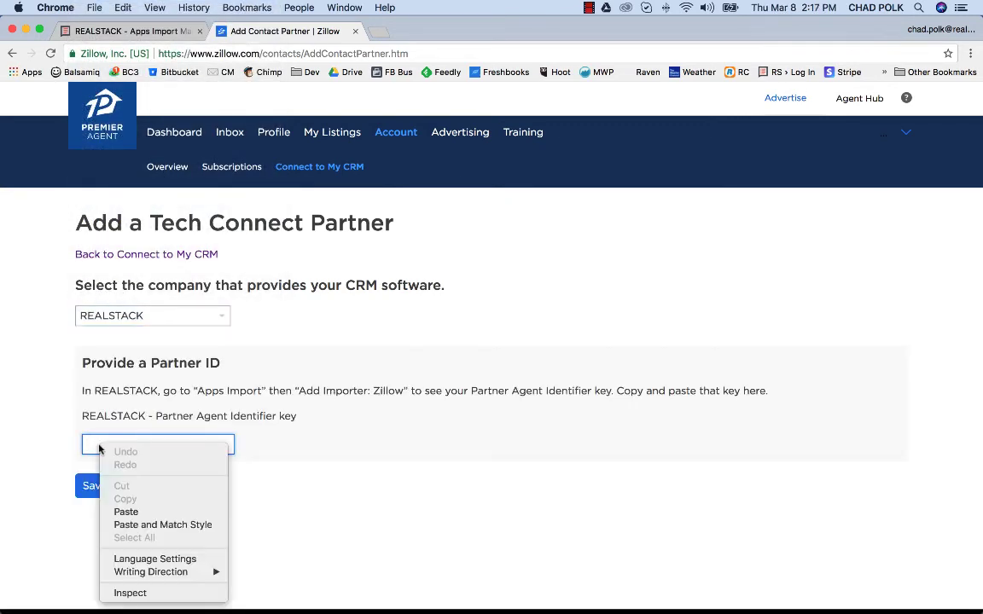
pyautogui.click(126, 512)
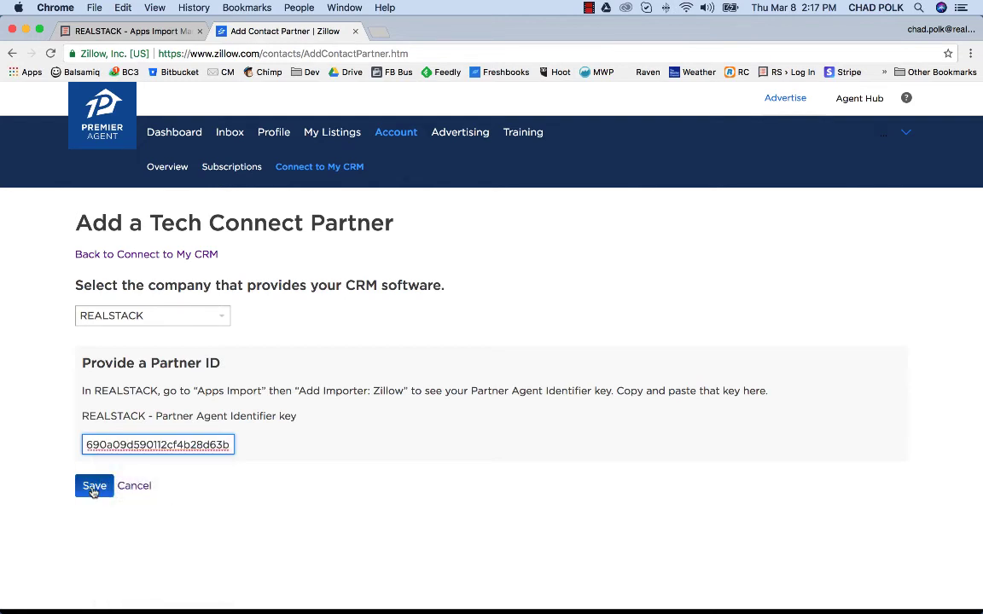